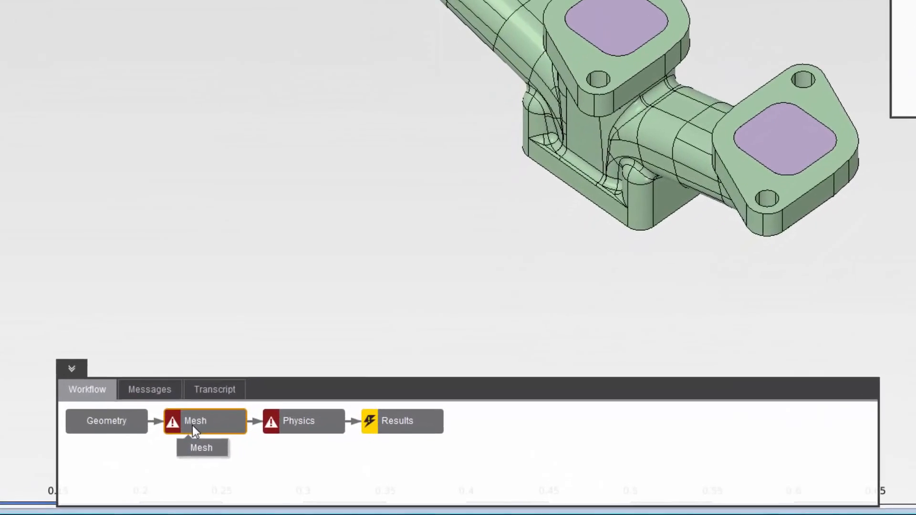
- Add a Physics Solution task following the Mesh task in the workflow
right_click(192, 426)
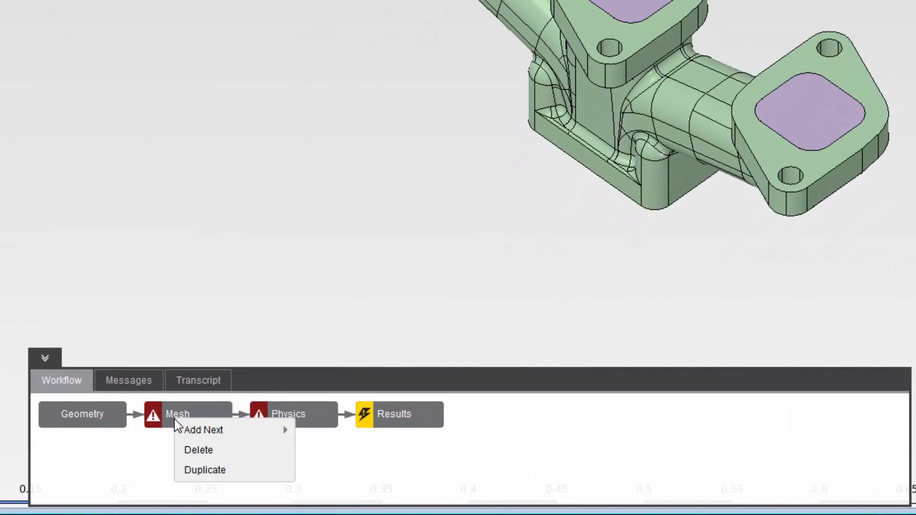
mouse_move(217, 432)
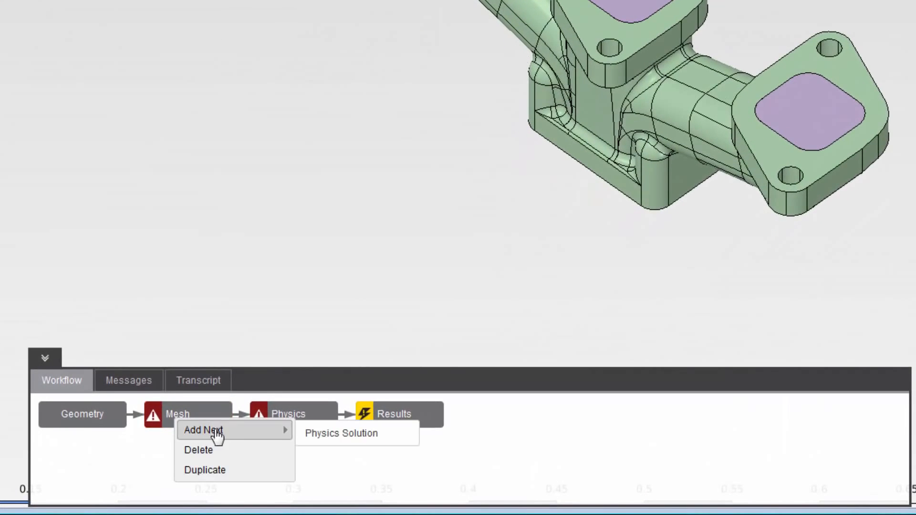
click(330, 435)
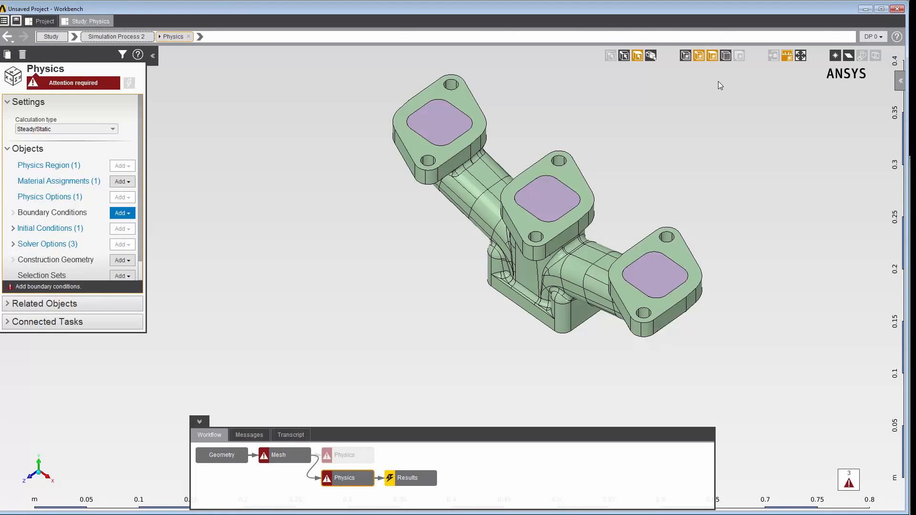
- Add an Inlet boundary condition to the Physics task from the model view and bring up its further settings
right_click(550, 193)
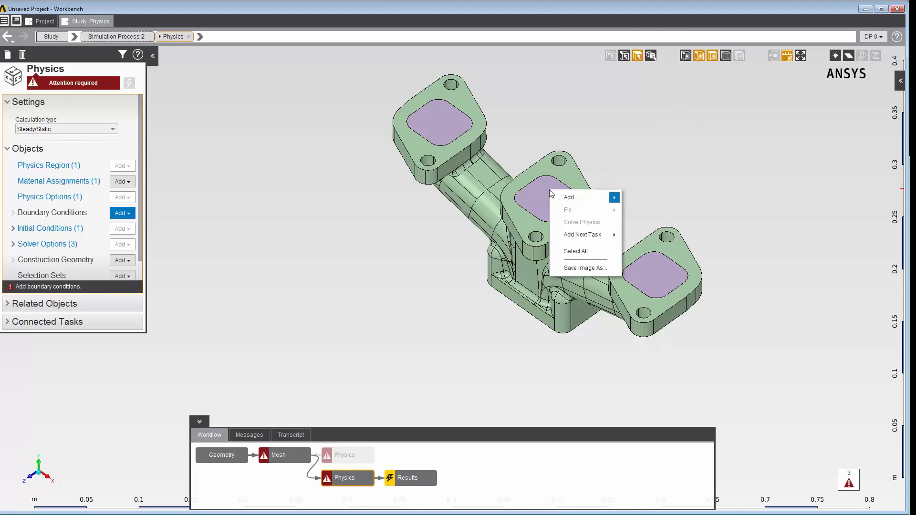
mouse_move(587, 198)
mouse_move(634, 199)
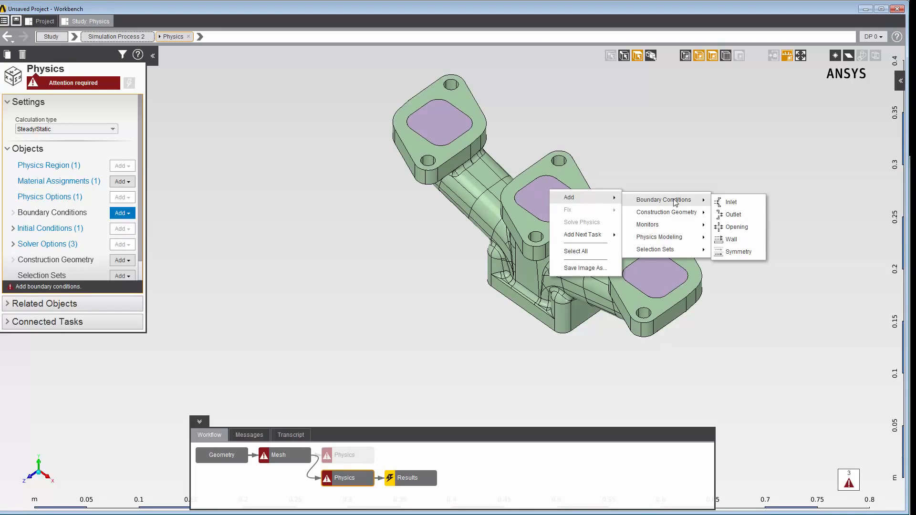
click(727, 203)
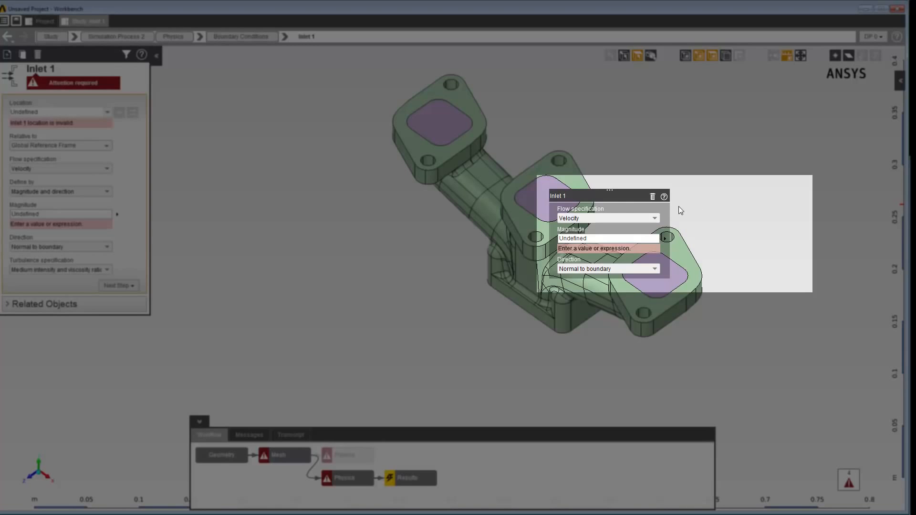
mouse_move(661, 216)
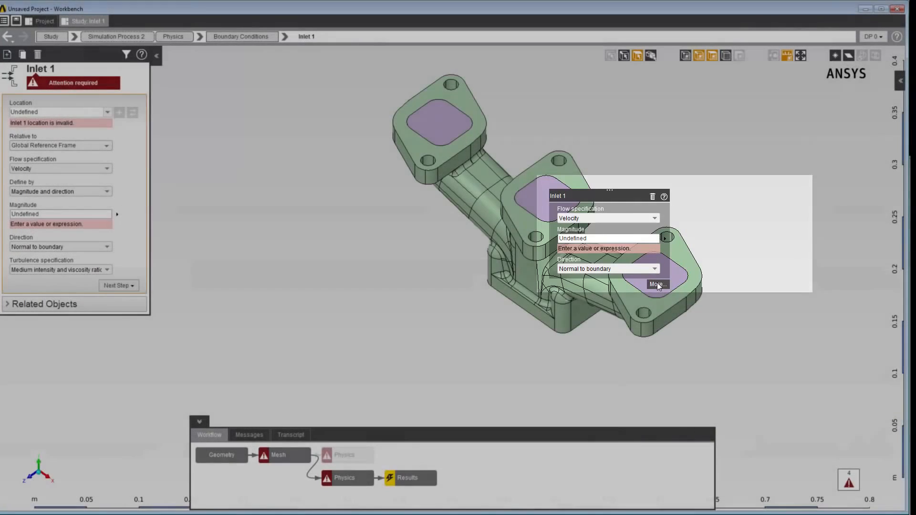
click(656, 284)
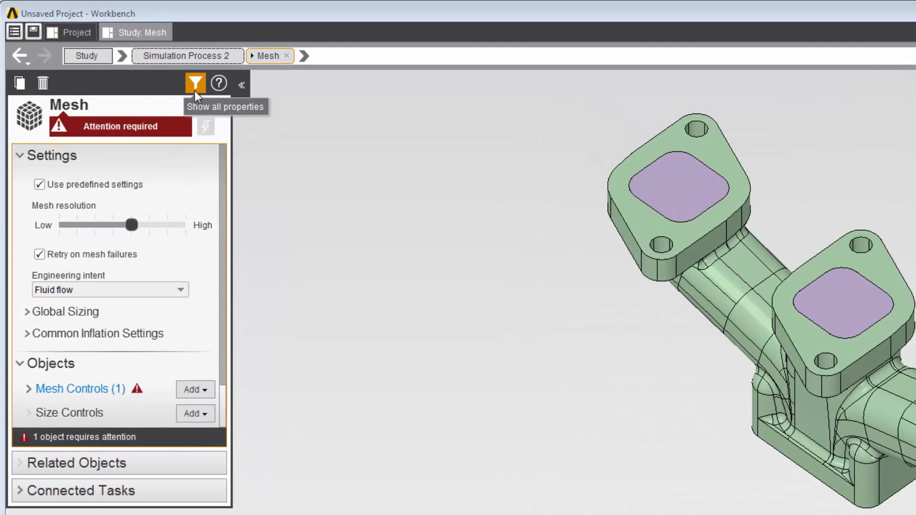
- Show all properties of the Mesh task and return to the reduced property list
click(194, 90)
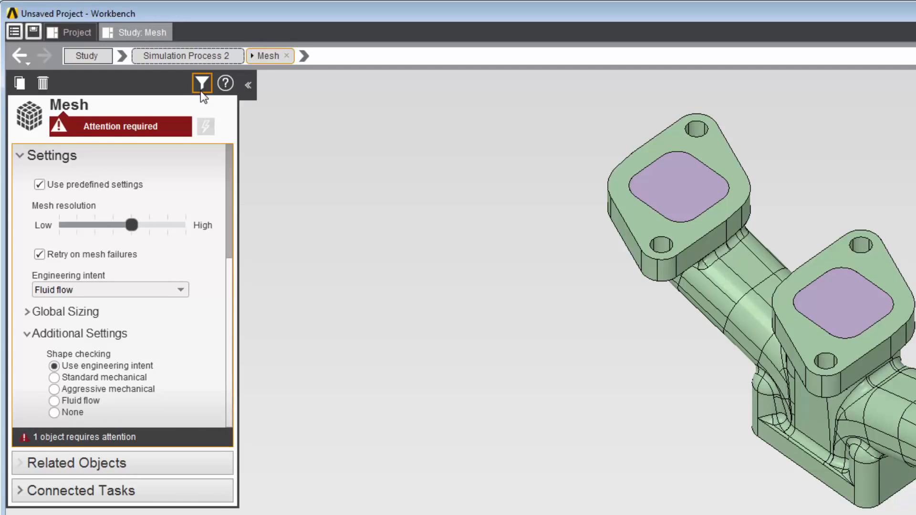
click(201, 90)
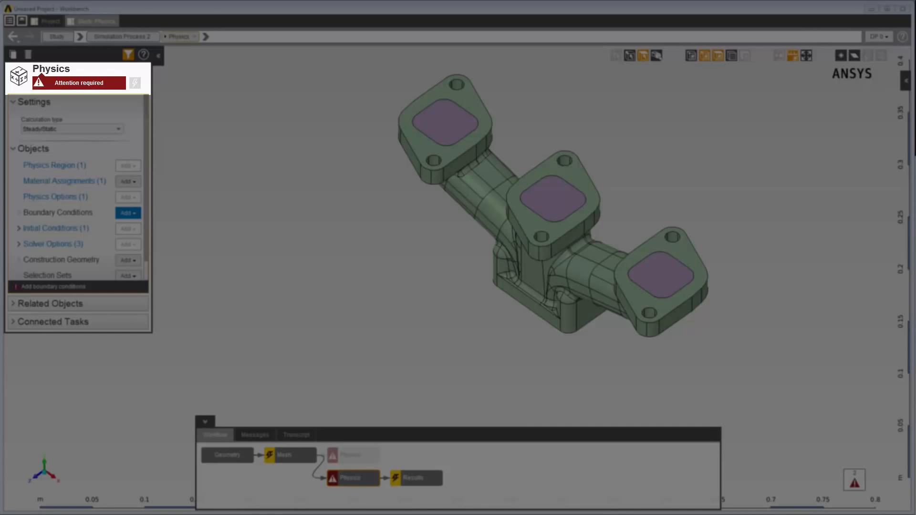
- Check the status of the Mesh and Geometry tasks in the workflow
click(292, 457)
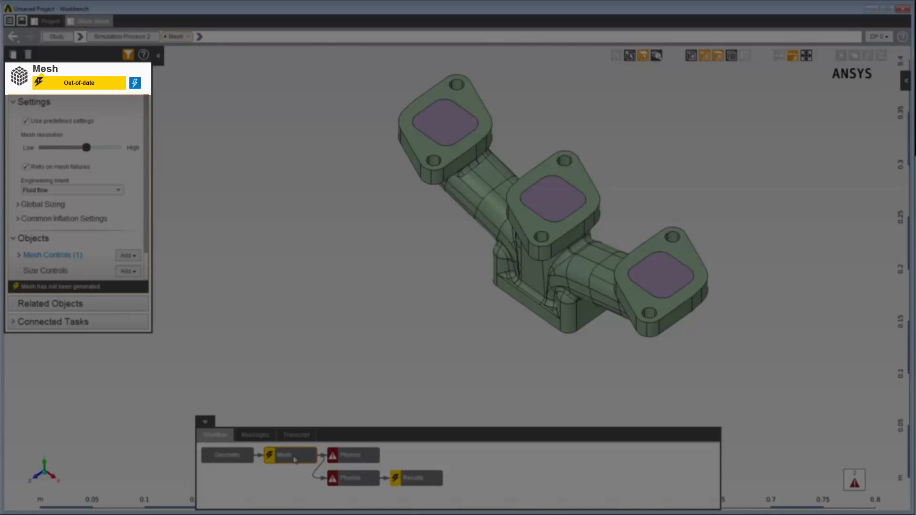
click(226, 456)
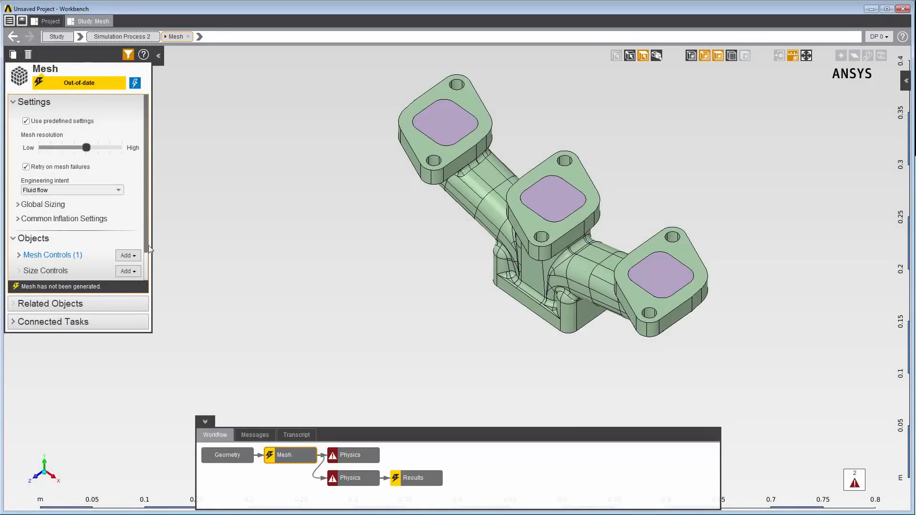
- Generate the mesh for the manifold from the Mesh task
scroll(148, 245, down, 1)
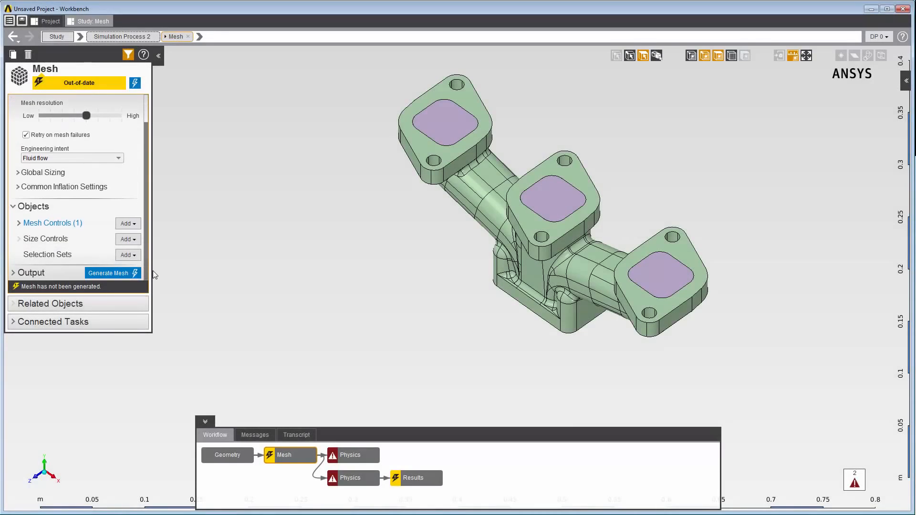
right_click(426, 154)
mouse_move(451, 161)
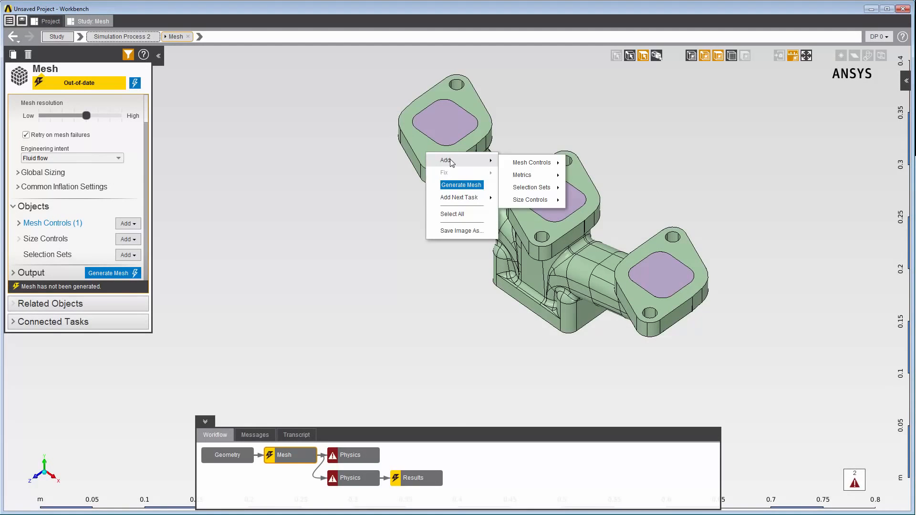
click(454, 185)
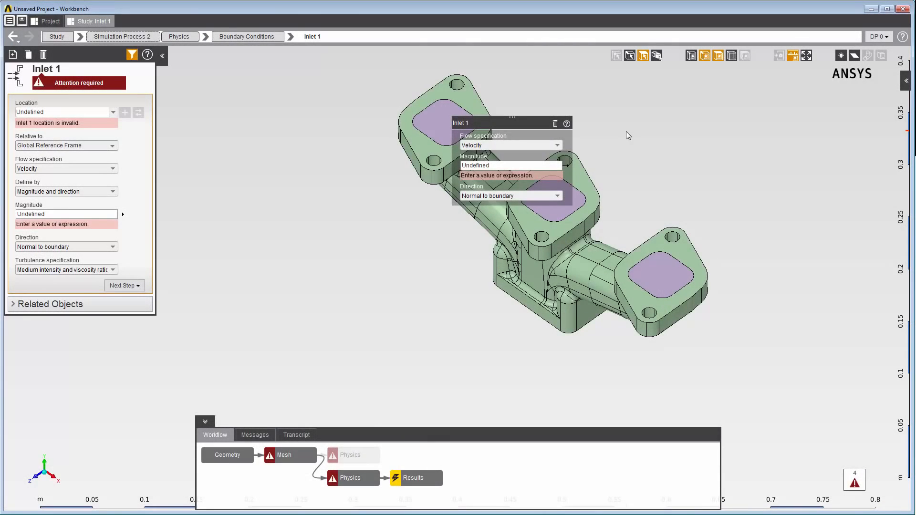
- Review the attention messages for Physics and Inlet 1 with their linked objects and details, and check the solver transcript
click(255, 435)
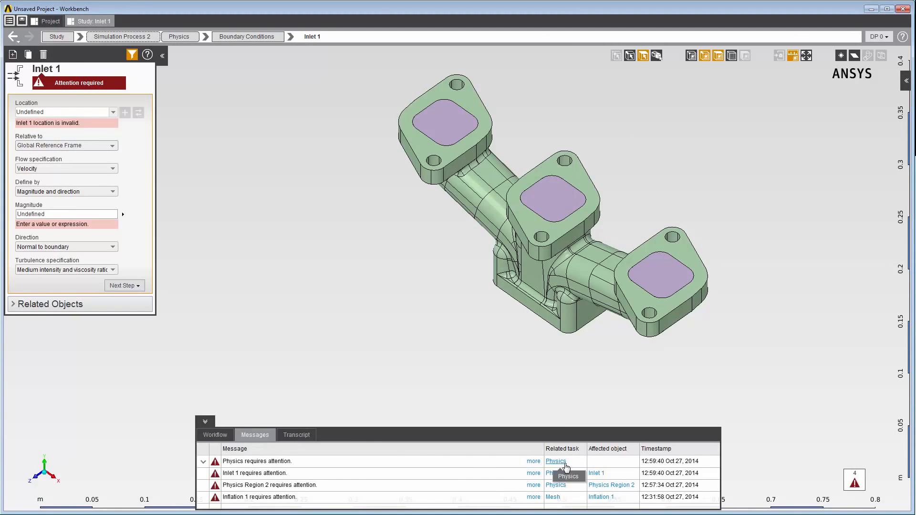
click(565, 465)
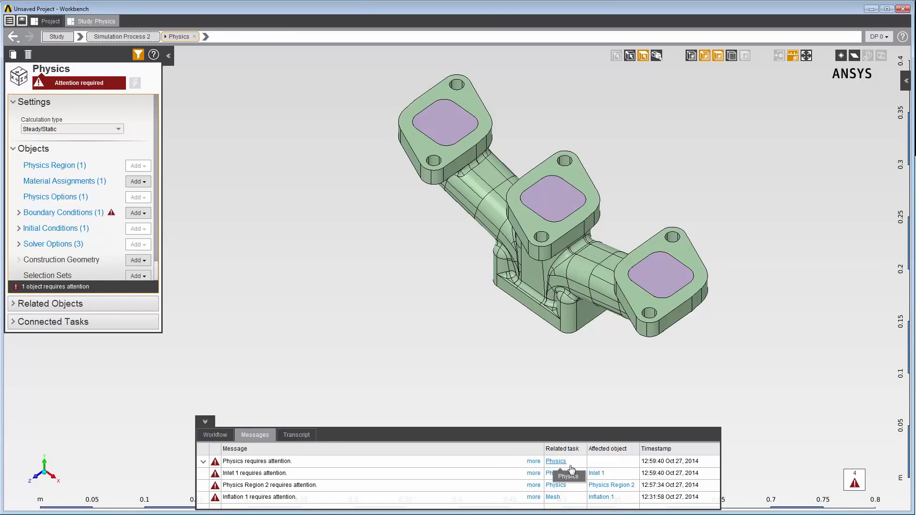
click(596, 473)
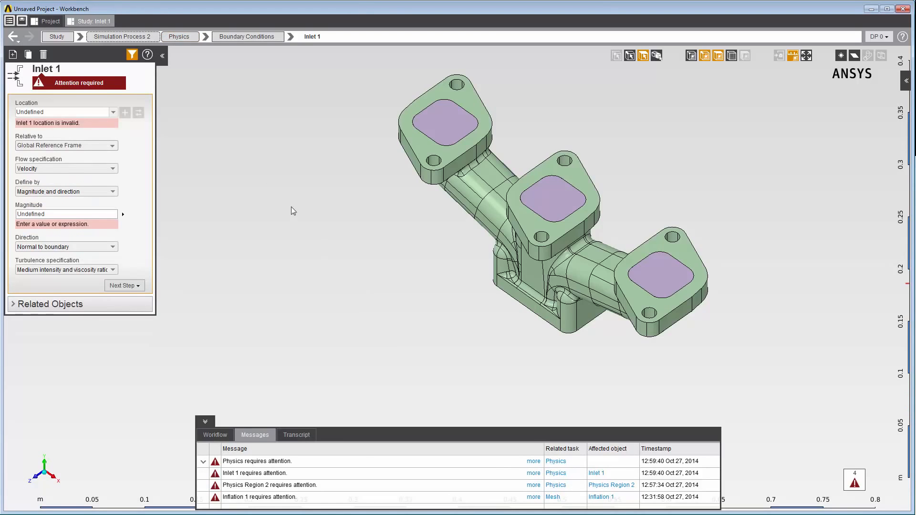
click(107, 87)
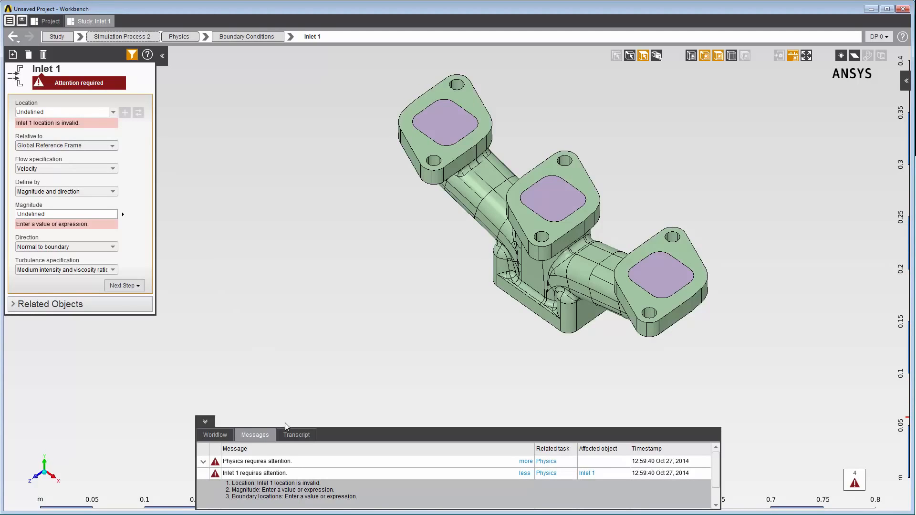
click(296, 435)
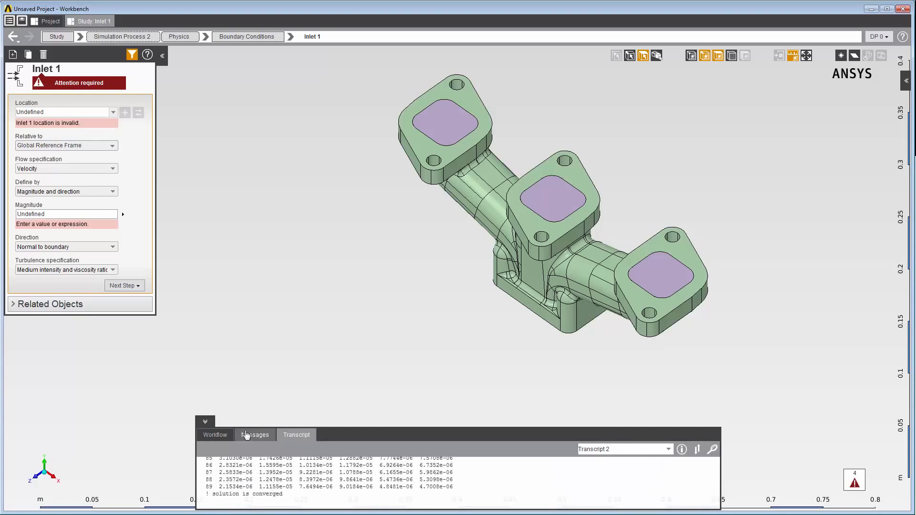
click(217, 435)
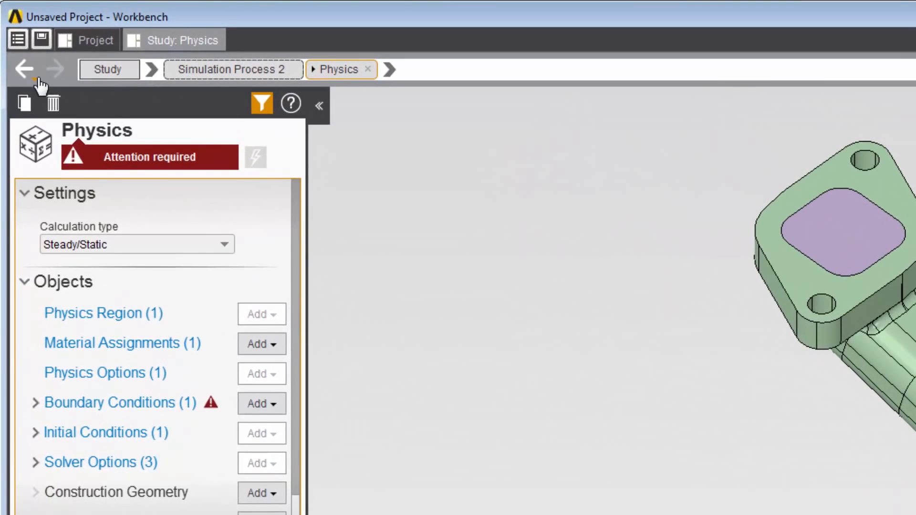
- Try the navigation history and browse the categories and object types available under the Physics task
click(29, 63)
click(37, 78)
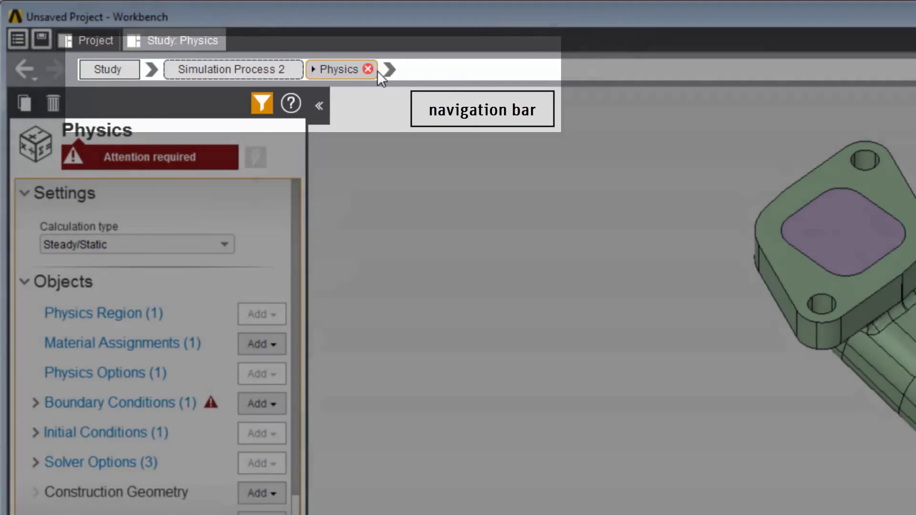
click(389, 70)
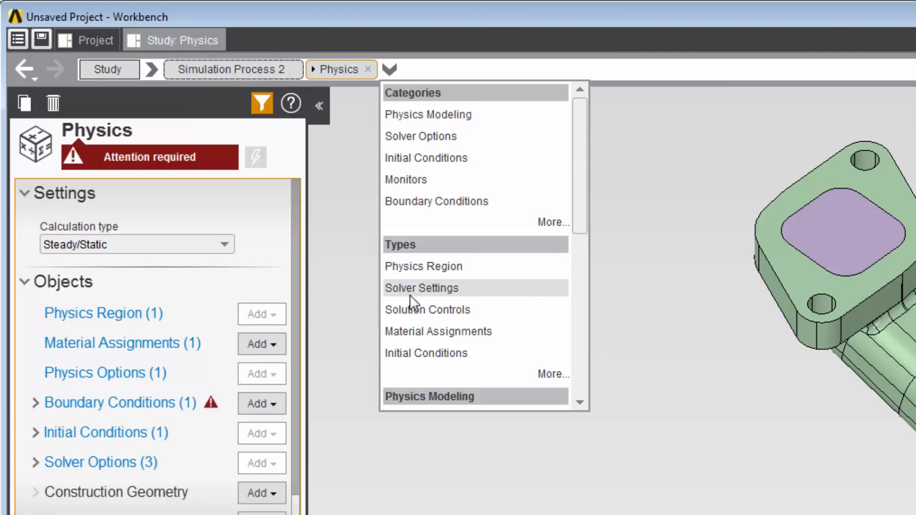
click(348, 289)
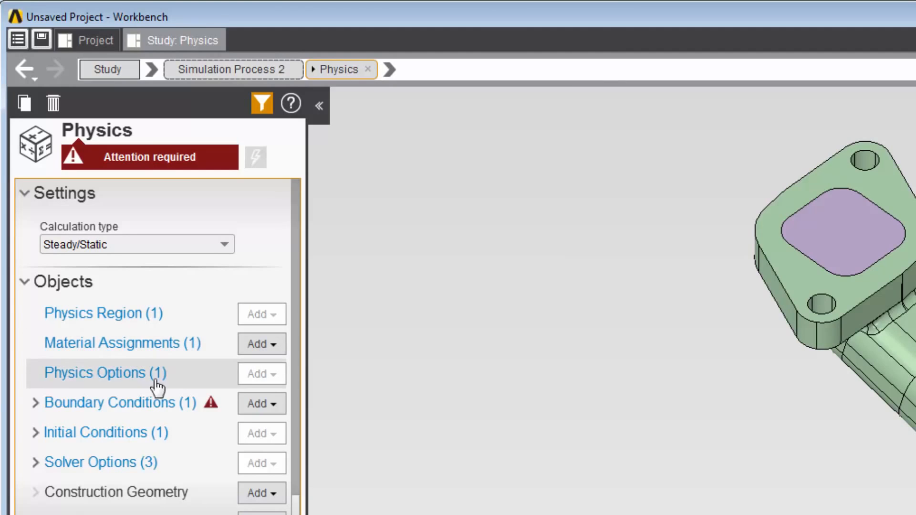
- Expand the Boundary Conditions and Initial Conditions groups of the Physics task and access its Inlet Boundary entry
click(35, 403)
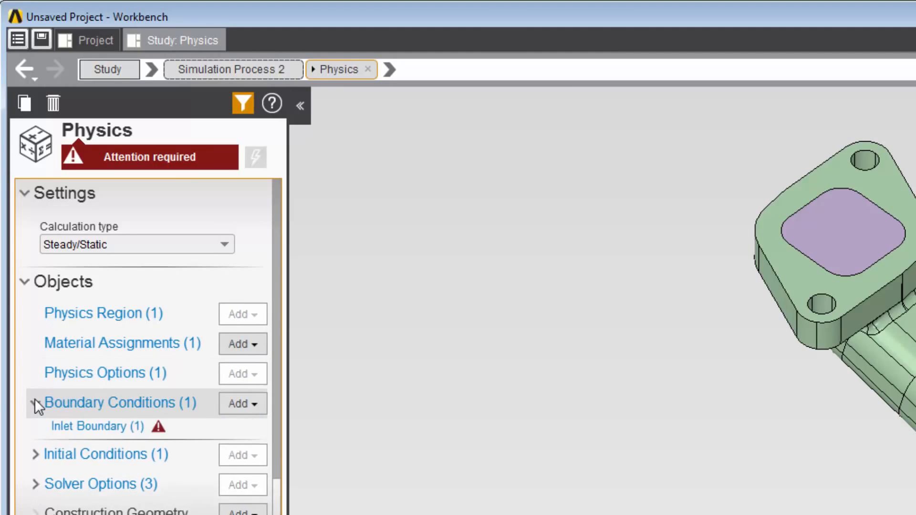
click(34, 454)
click(78, 426)
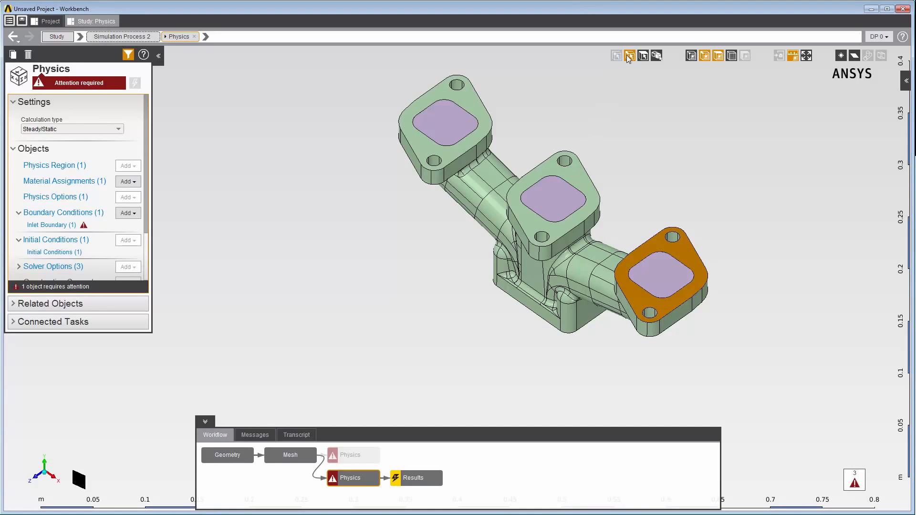
- Try picking geometry on the middle flange and a face of the upper pipe, and clear the selection
click(574, 181)
click(496, 179)
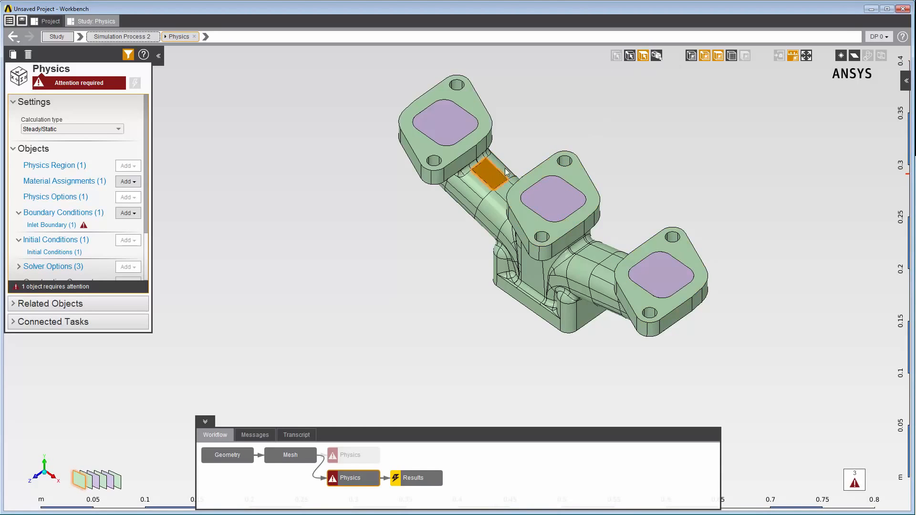
click(661, 75)
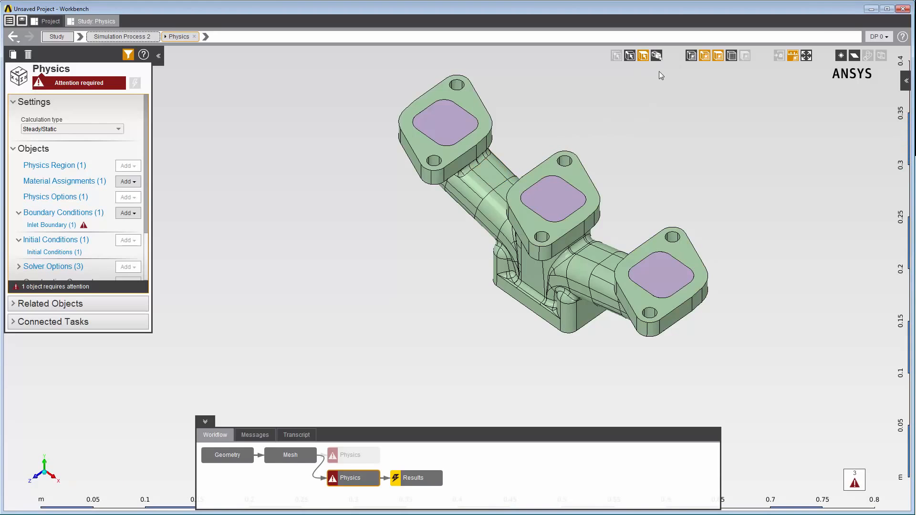
- Try the vertex, edge and face display options on the model and make its faces transparent
click(692, 57)
click(705, 56)
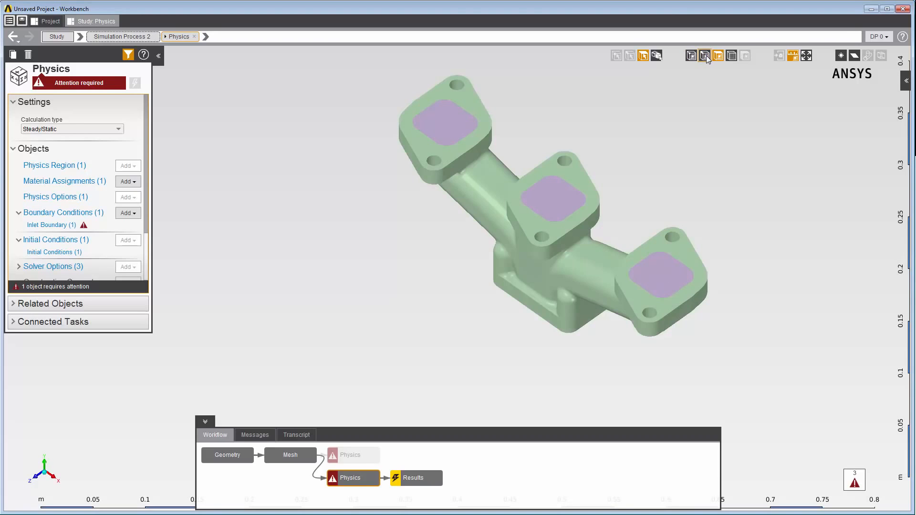
click(705, 56)
click(719, 57)
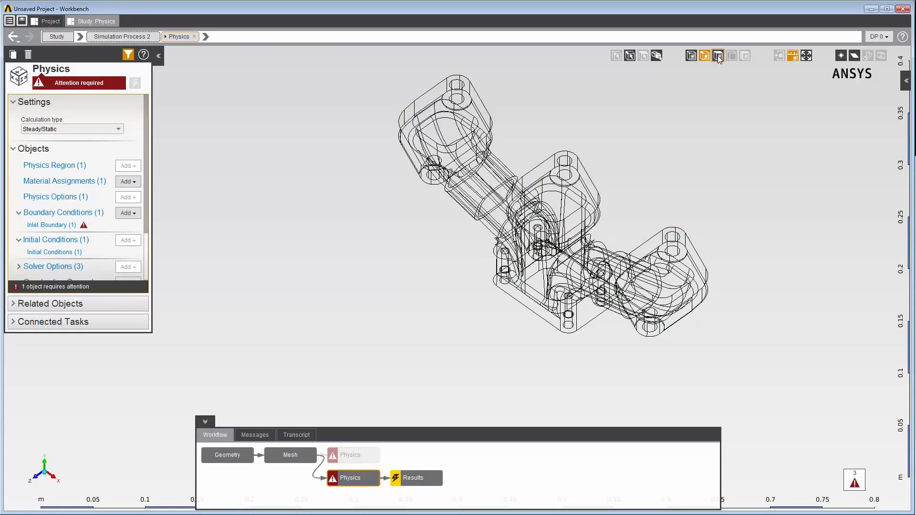
click(718, 56)
click(732, 57)
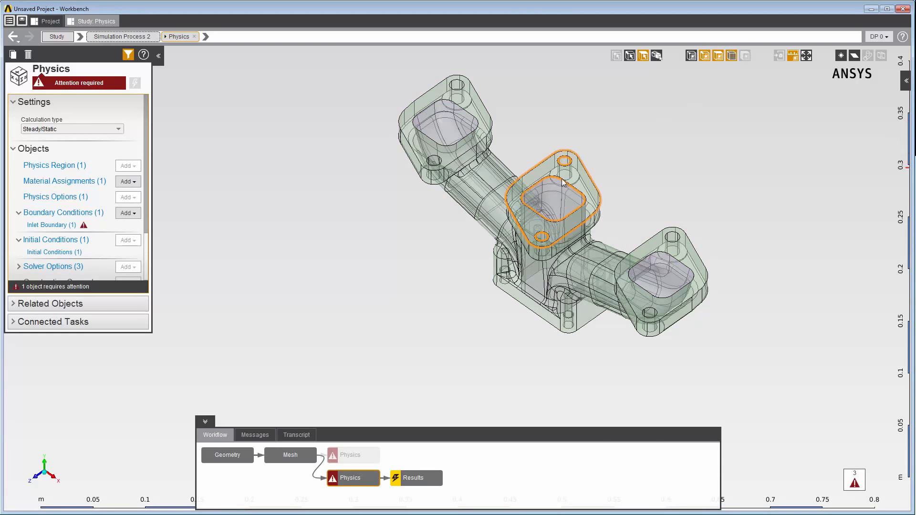
- Pick the middle flange opening and use the Topology Selector to choose a hidden face behind it
click(558, 186)
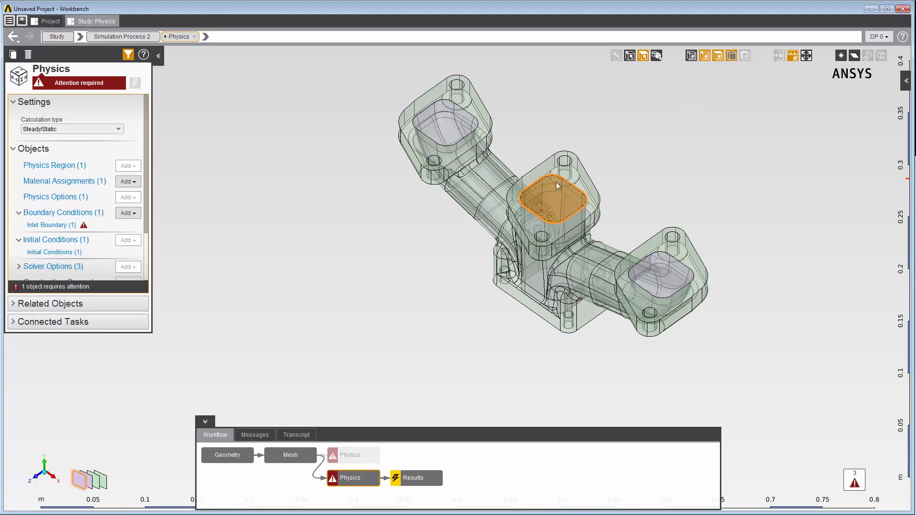
click(101, 485)
click(102, 486)
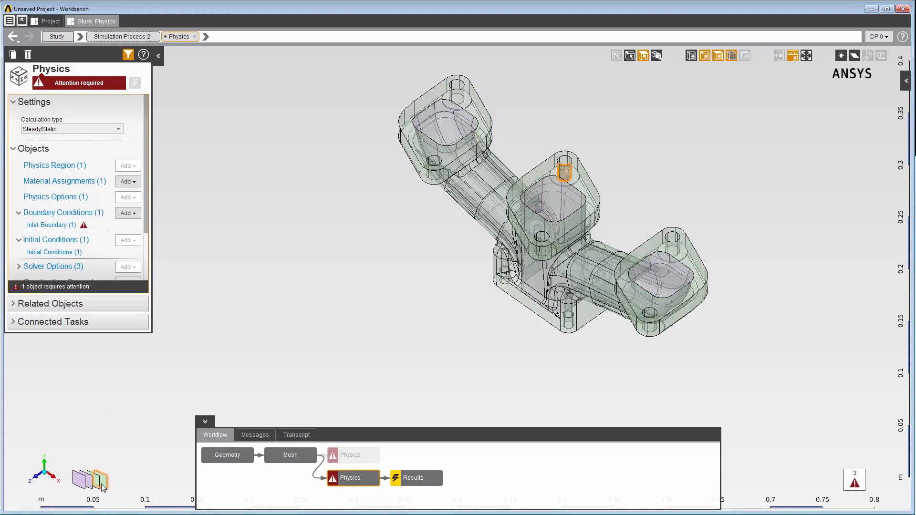
- Select the curved pipe face beside the middle flange and zoom in on the lower part of the manifold
click(498, 222)
ctrl+right_drag(497, 222, 431, 216)
scroll(447, 236, up, 5)
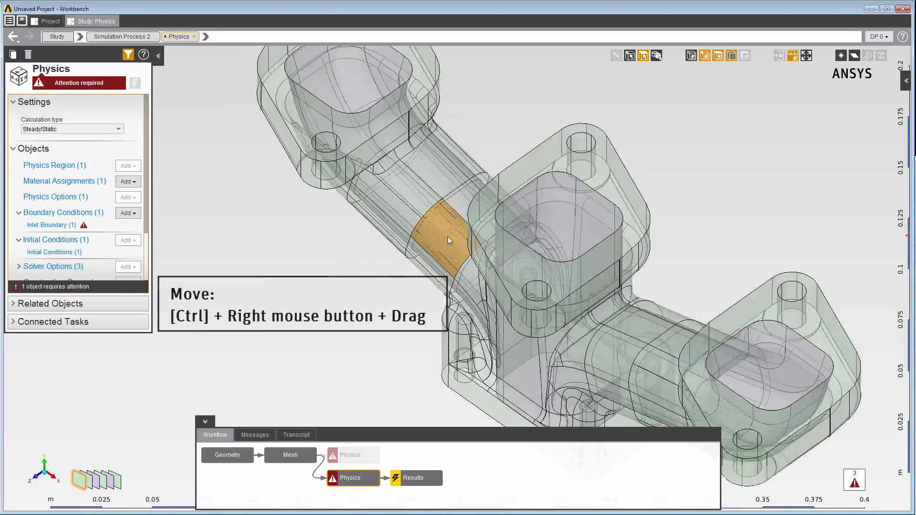
scroll(447, 236, down, 8)
scroll(448, 236, up, 3)
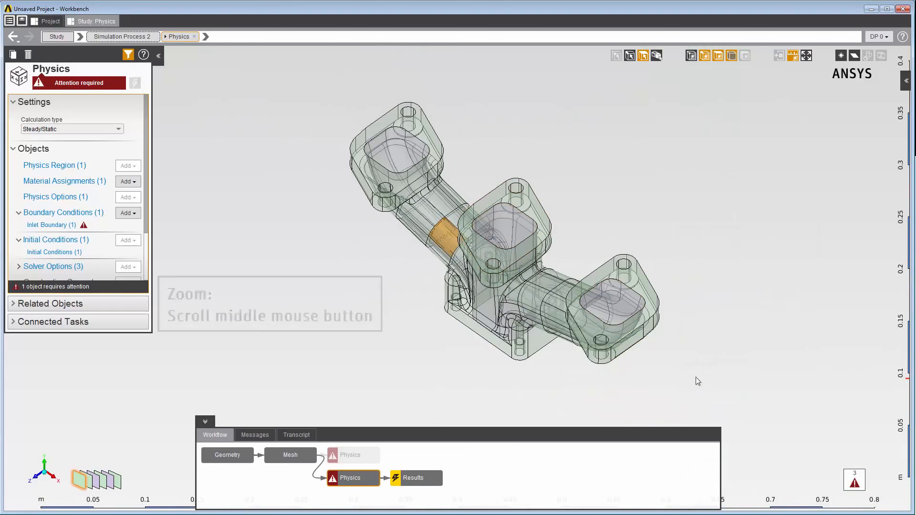
shift+drag(695, 379, 531, 257)
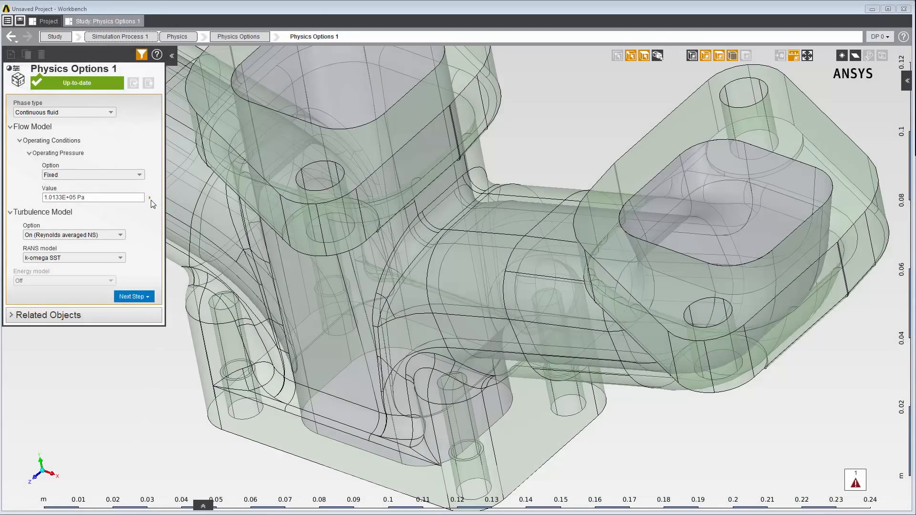
- Read the tip for the operating pressure value in Physics Options 1 and open the help topic Setting Up Turbulence Physics Options
click(208, 201)
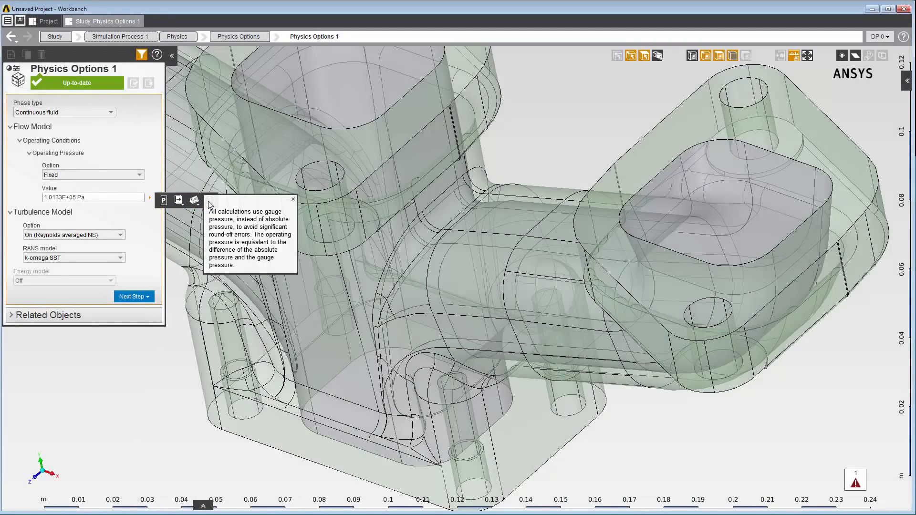
click(293, 201)
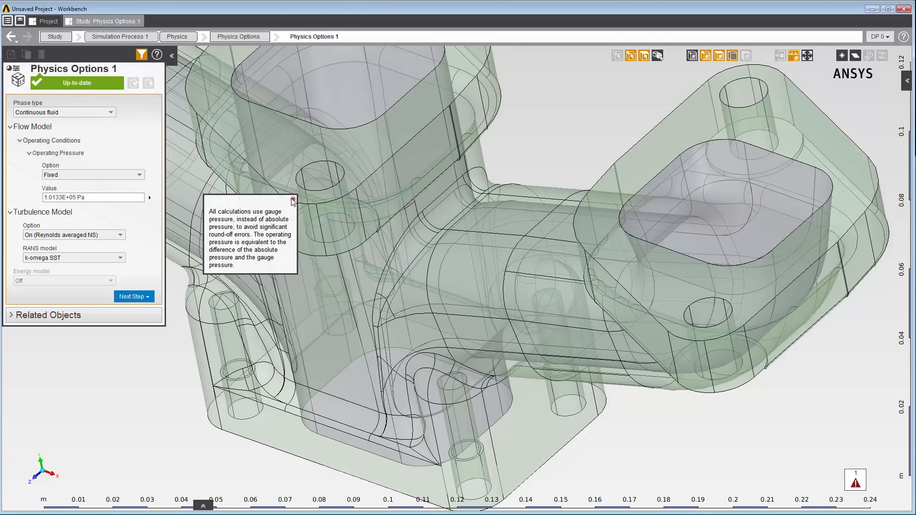
click(157, 55)
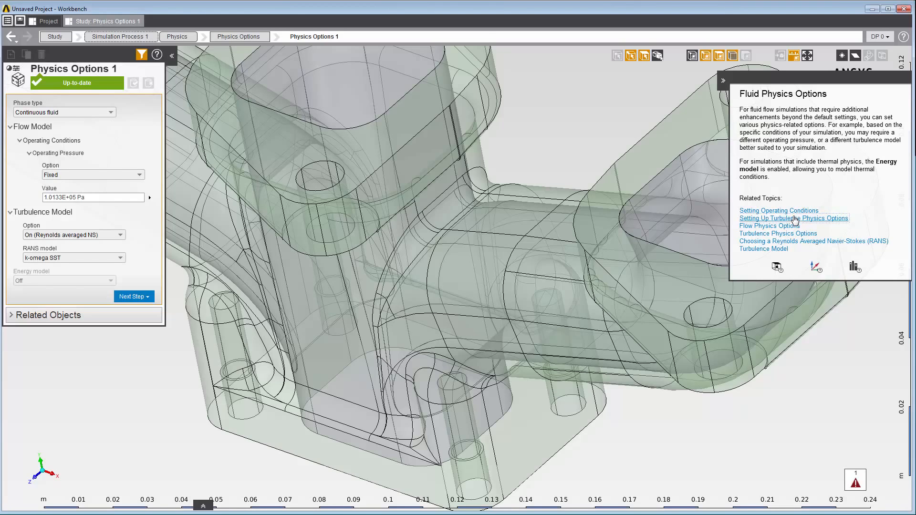
click(795, 219)
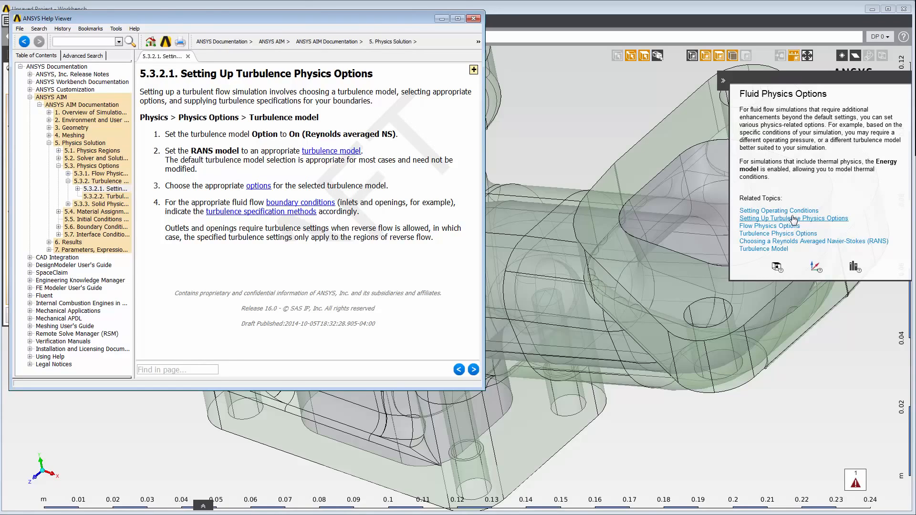